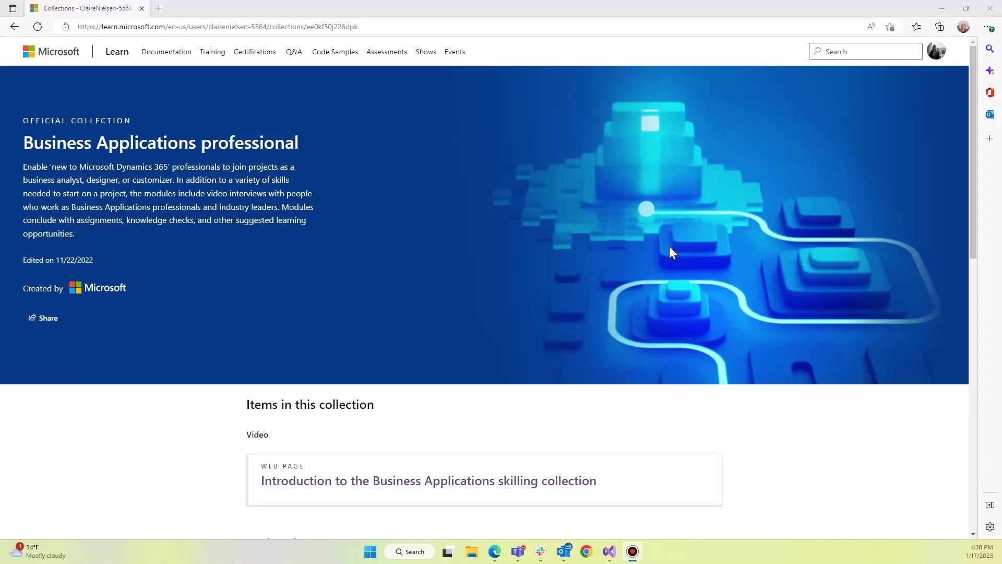
- Go to the Collections list on your Microsoft Learn profile page
scroll(669, 246, "down", 6)
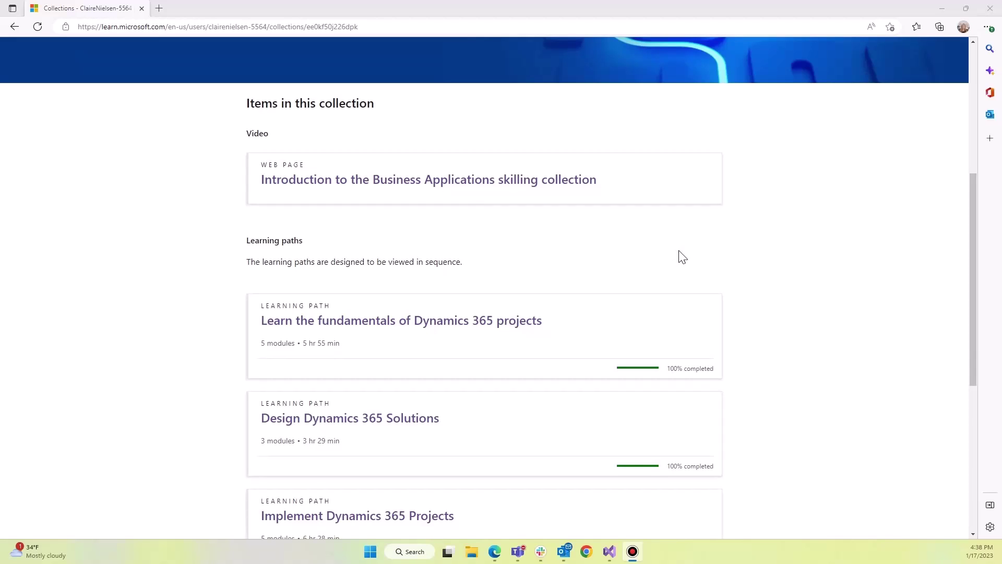
scroll(723, 282, "down", 3)
scroll(726, 283, "down", 2)
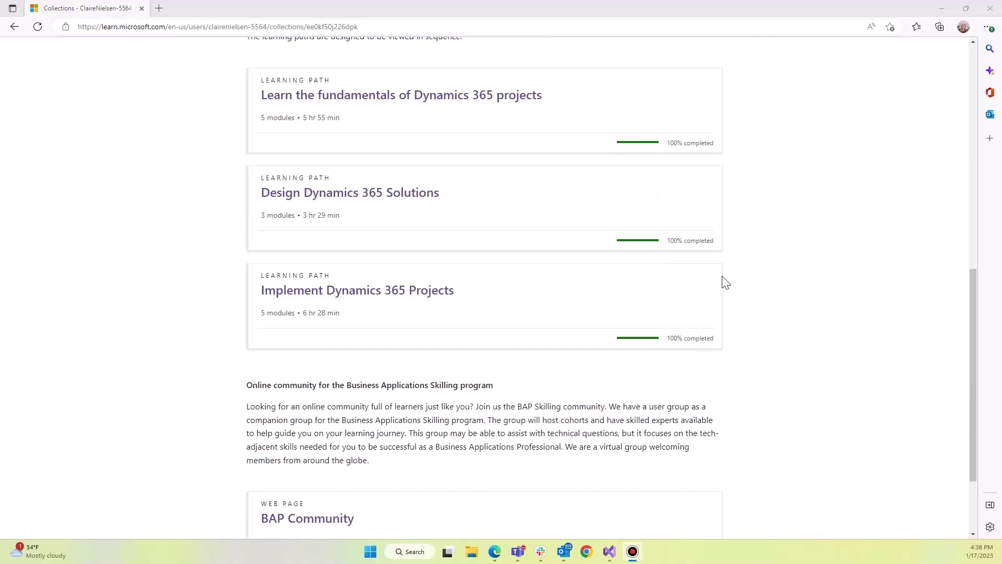
scroll(725, 282, "down", 2)
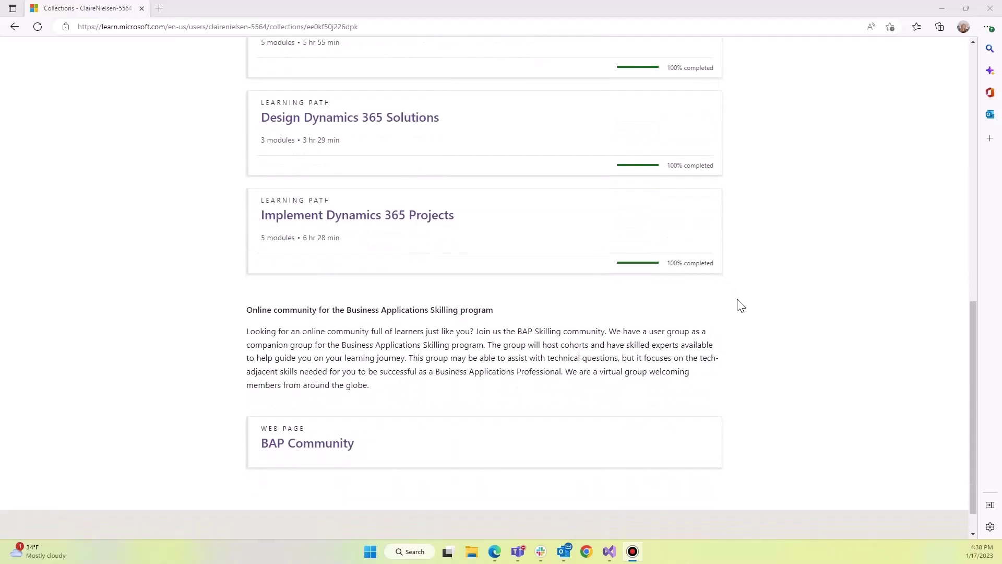
scroll(741, 305, "up", 9)
scroll(741, 305, "up", 3)
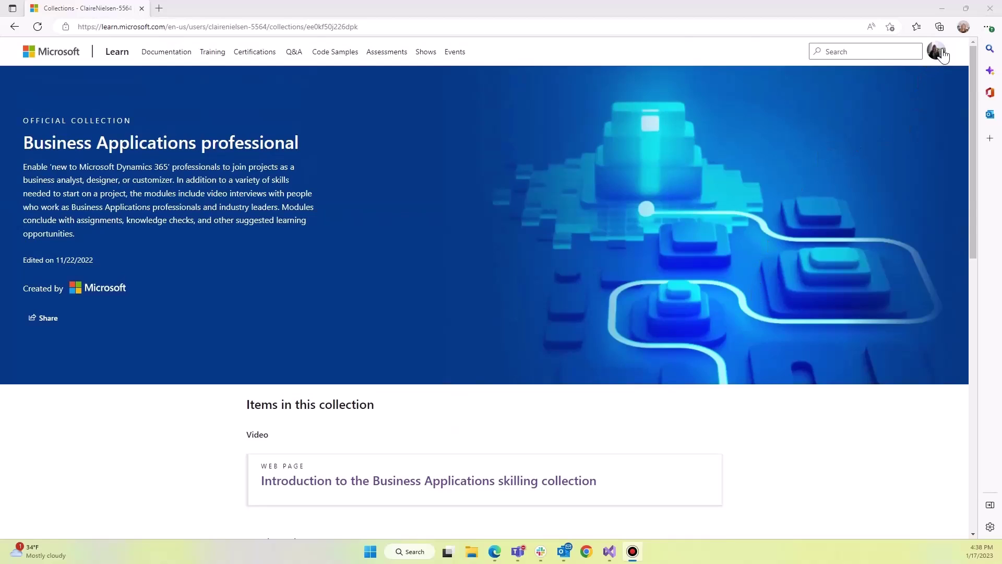
left_click(942, 53)
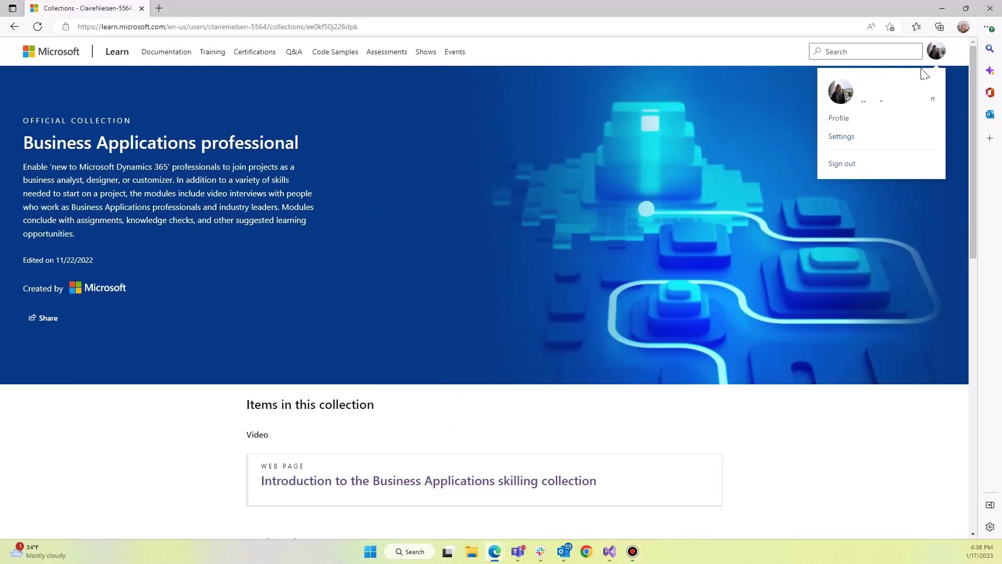
left_click(841, 121)
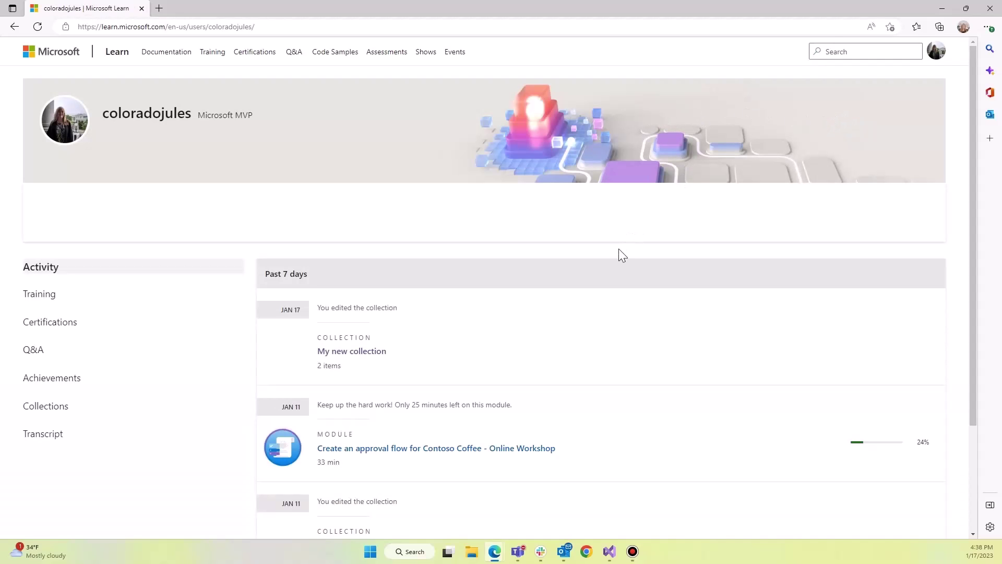
left_click(46, 407)
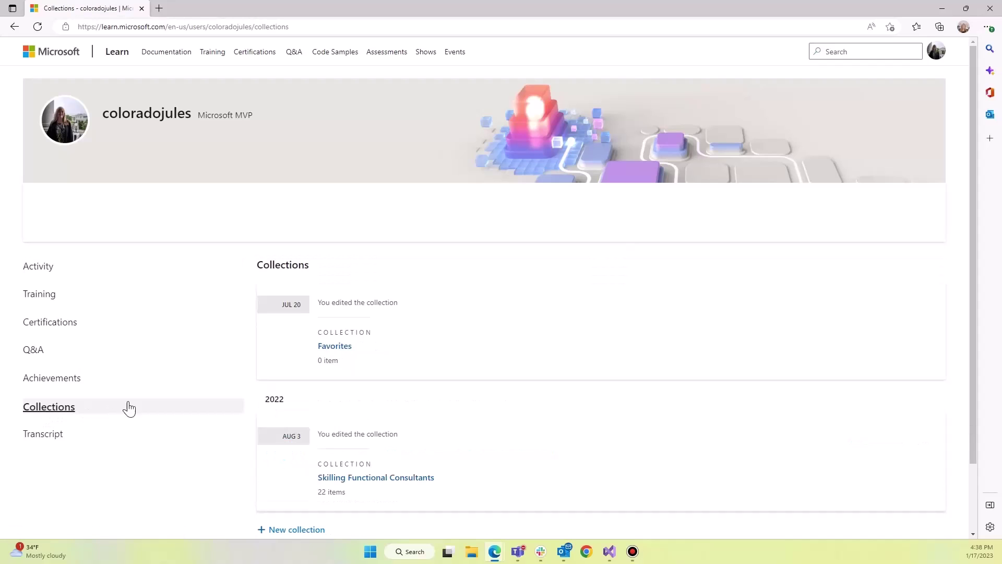
- Create a new collection titled 'My new collection'
left_click(301, 534)
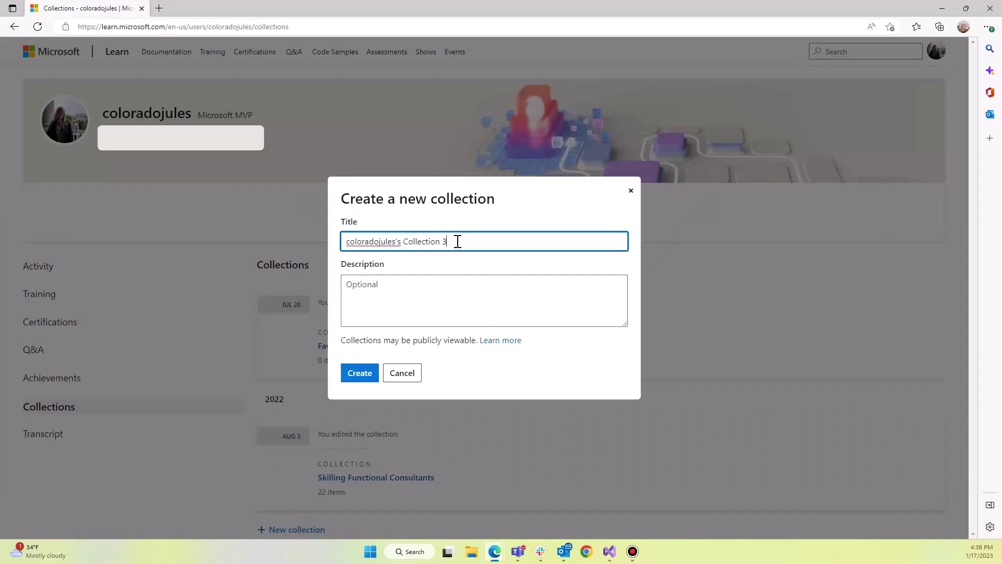
left_click_drag(455, 242, 306, 248)
type("My n")
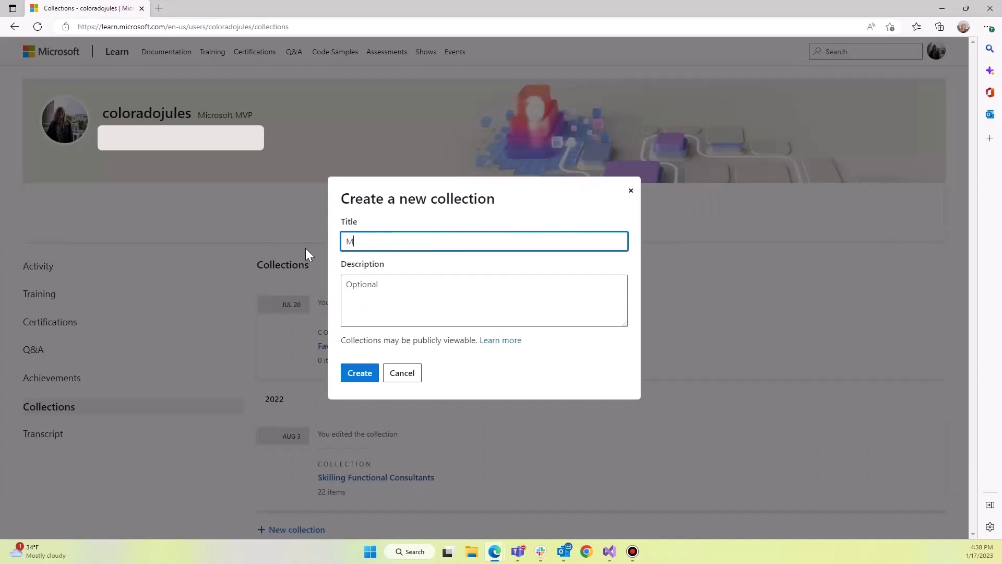
type("ew collection")
left_click(364, 373)
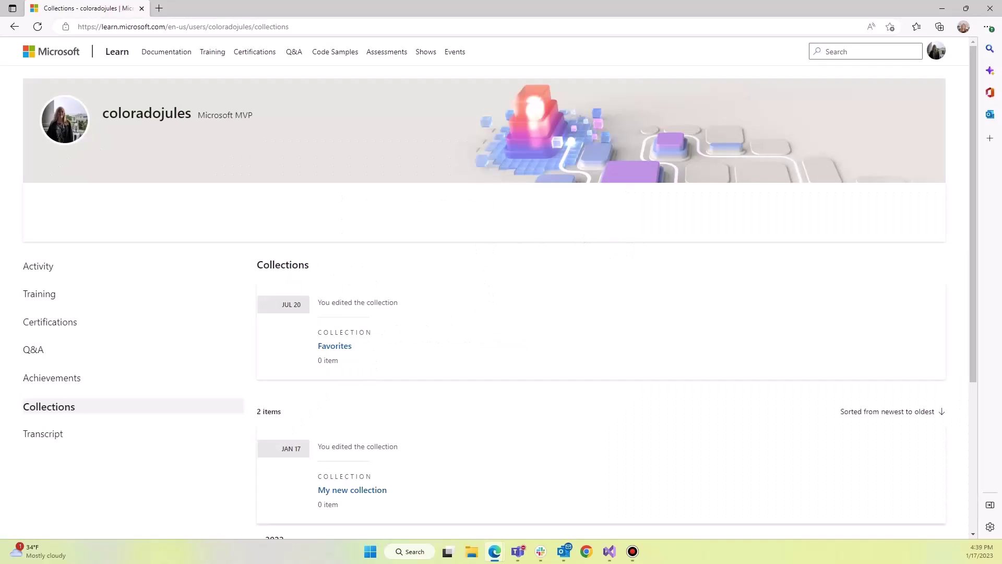
- Open the empty 'My new collection' page from the Collections list
left_click(369, 497)
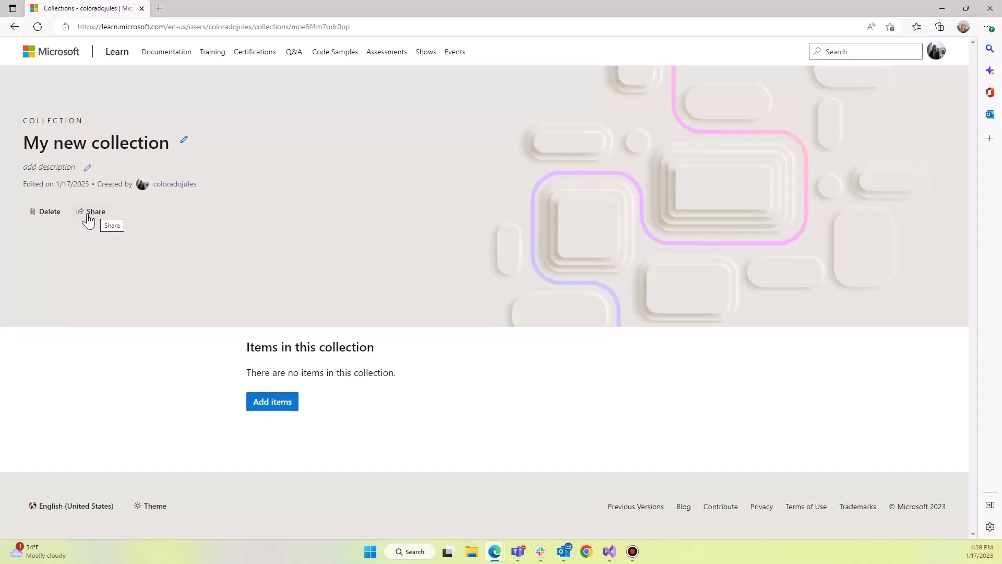
- Filter content to Dynamics 365 and Power Platform, then save the data analytics learning path to My new collection
left_click(265, 404)
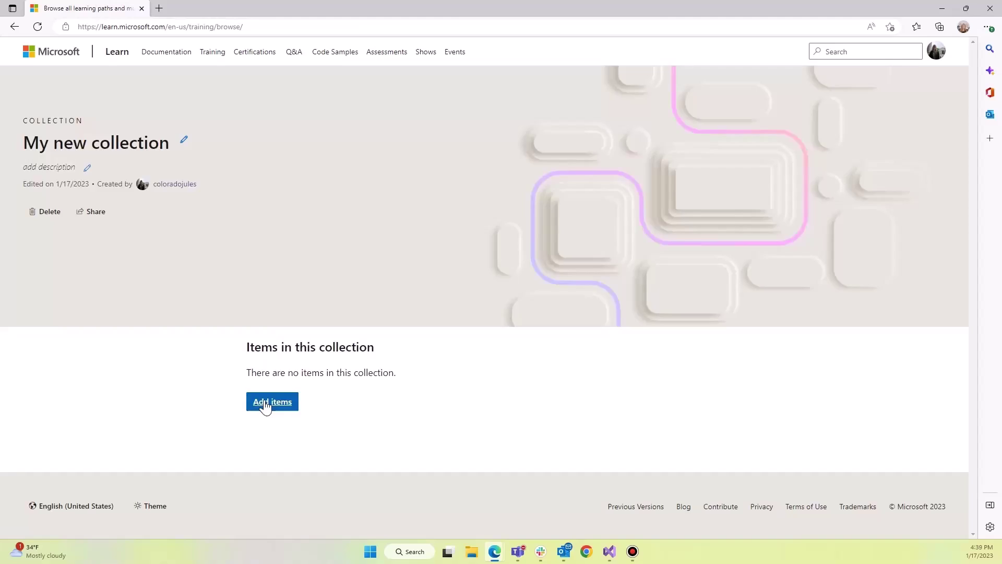
left_click(45, 427)
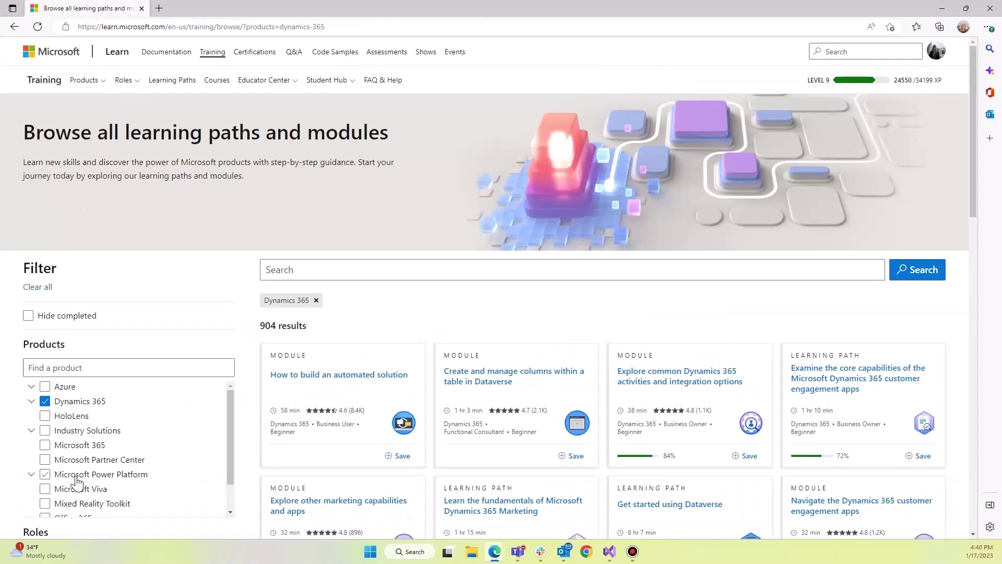
left_click(46, 476)
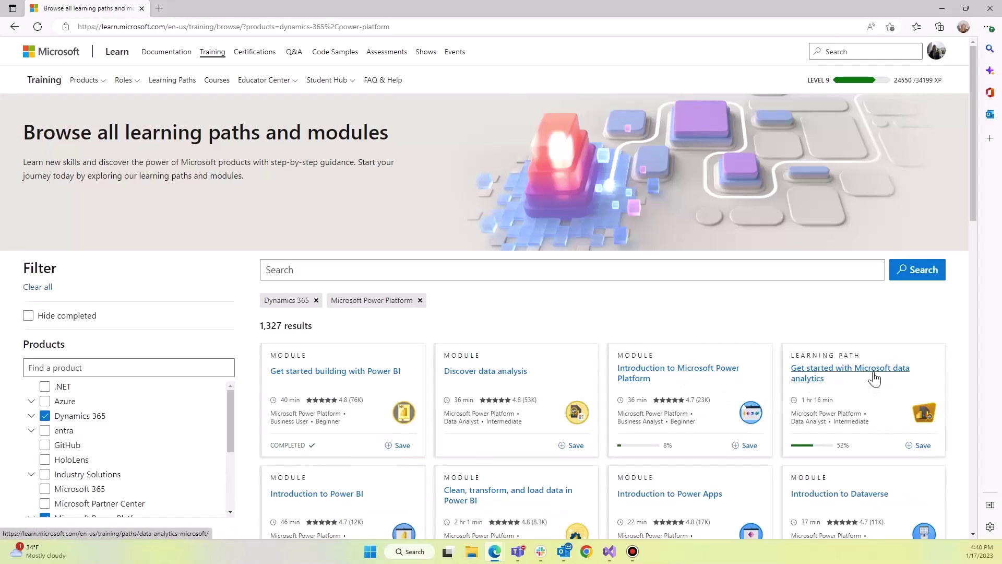
left_click(916, 451)
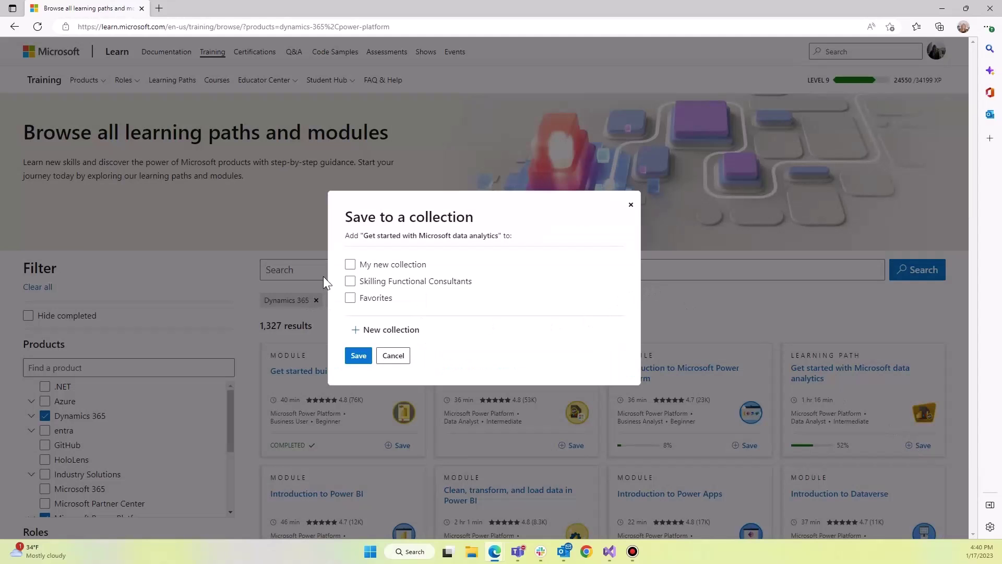
left_click(350, 264)
left_click(356, 359)
- Save the Introduction to Dataverse module to My new collection
scroll(385, 432, "down", 2)
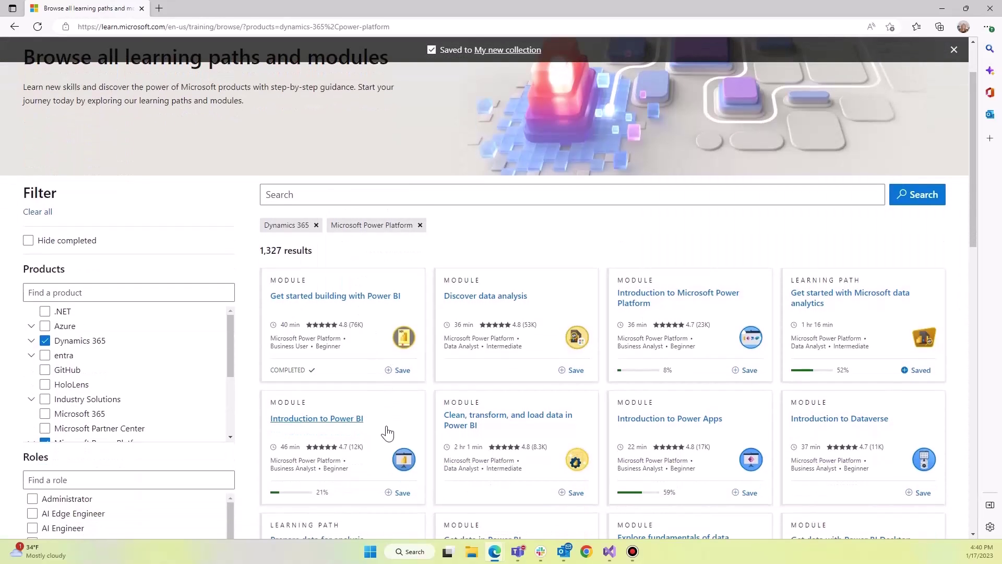
left_click(919, 493)
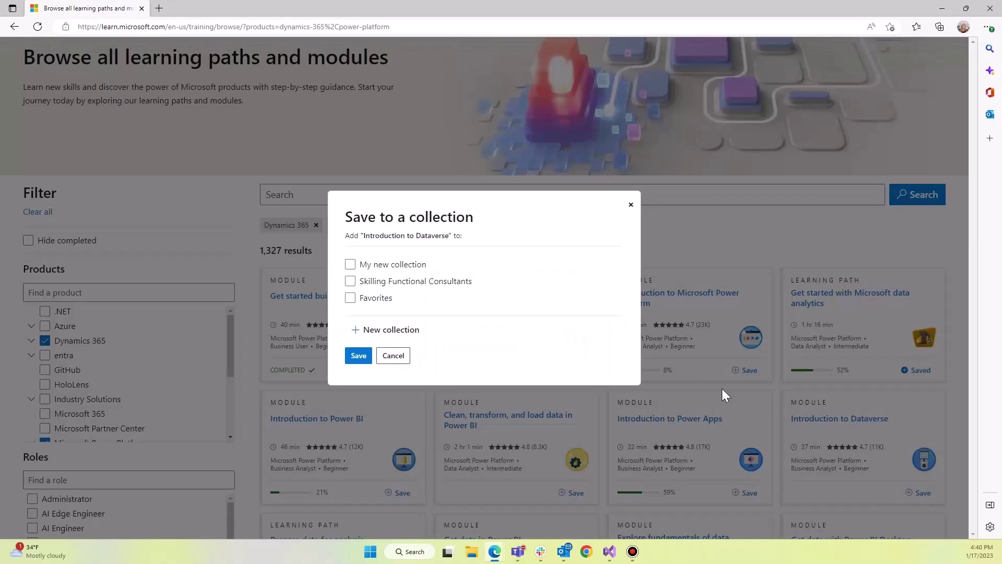
left_click(404, 266)
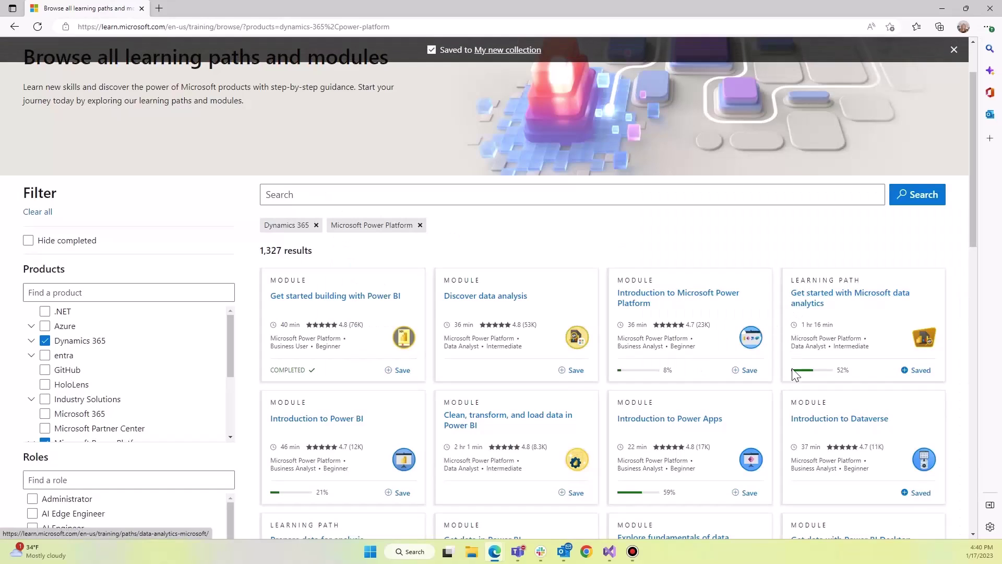
- Save the Get data in Power BI module from the Prepare data for analysis path
scroll(794, 374, "down", 1)
scroll(795, 374, "down", 4)
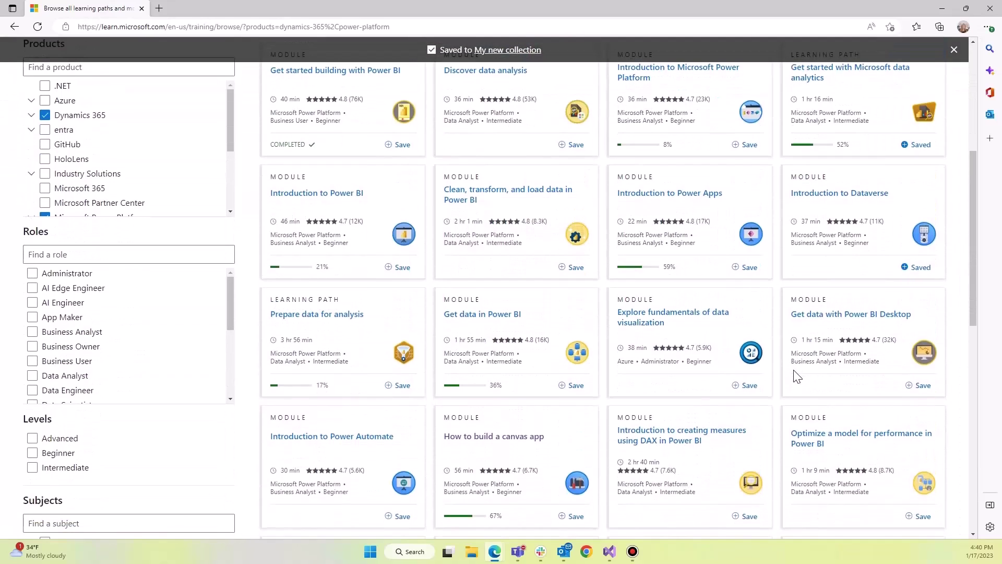
left_click(349, 315)
scroll(253, 347, "down", 4)
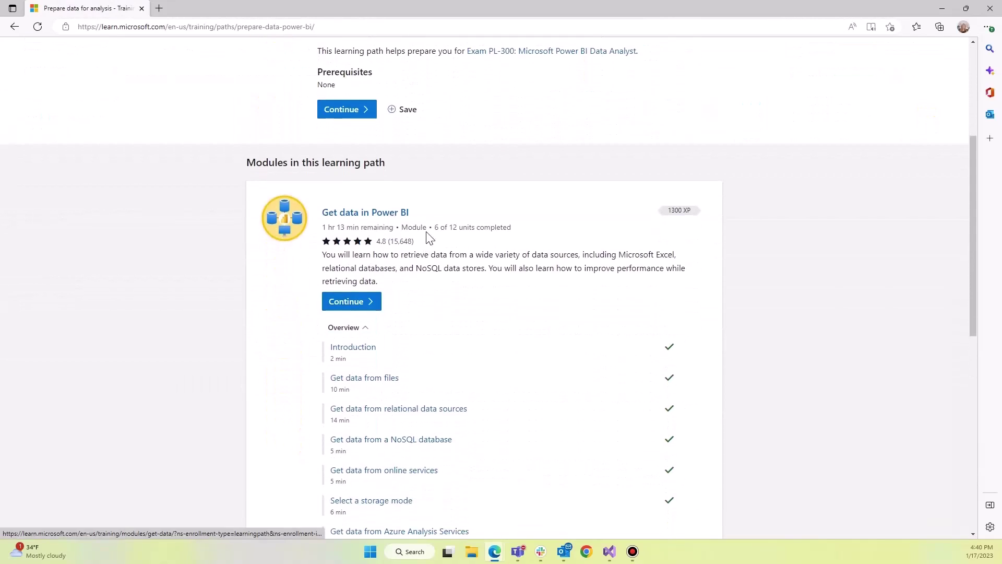
scroll(429, 238, "down", 1)
scroll(429, 238, "down", 4)
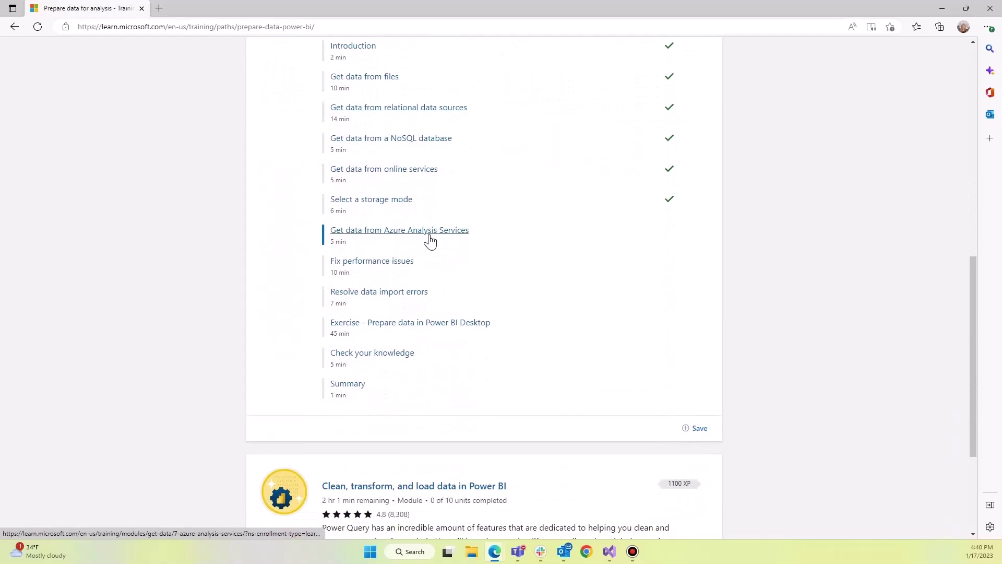
left_click(699, 429)
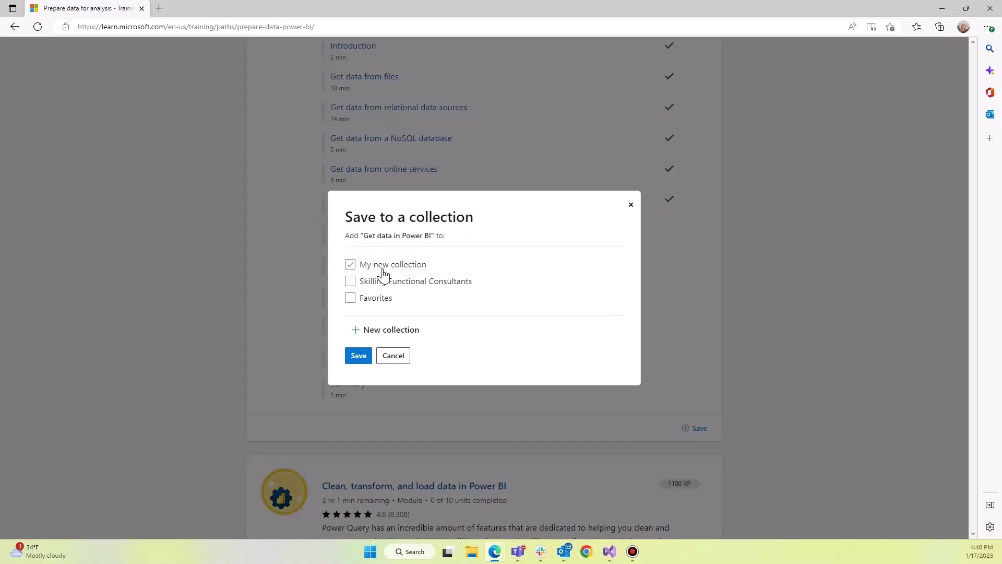
left_click(362, 359)
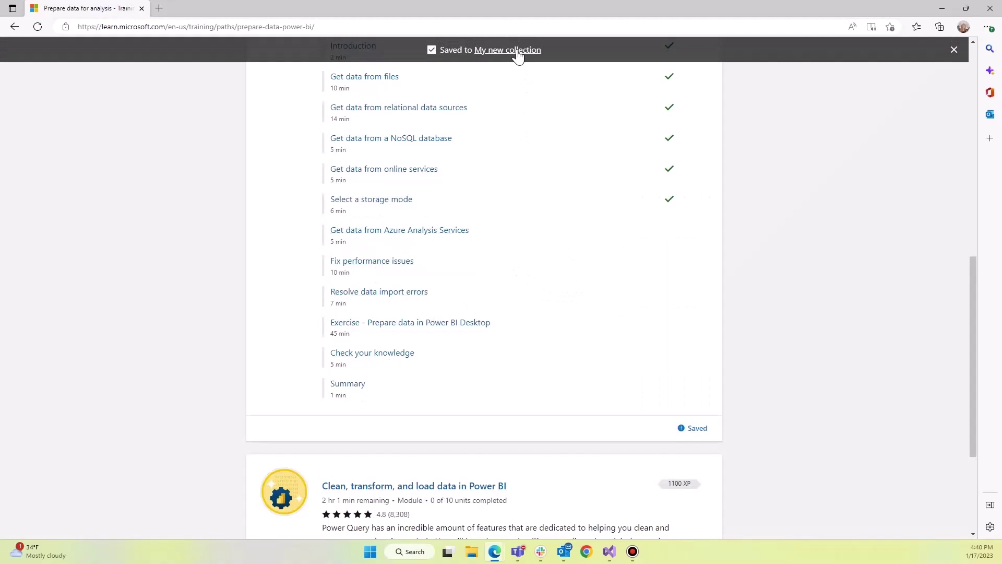
- On the My new collection page, move the learning path to the end of the list
left_click(519, 52)
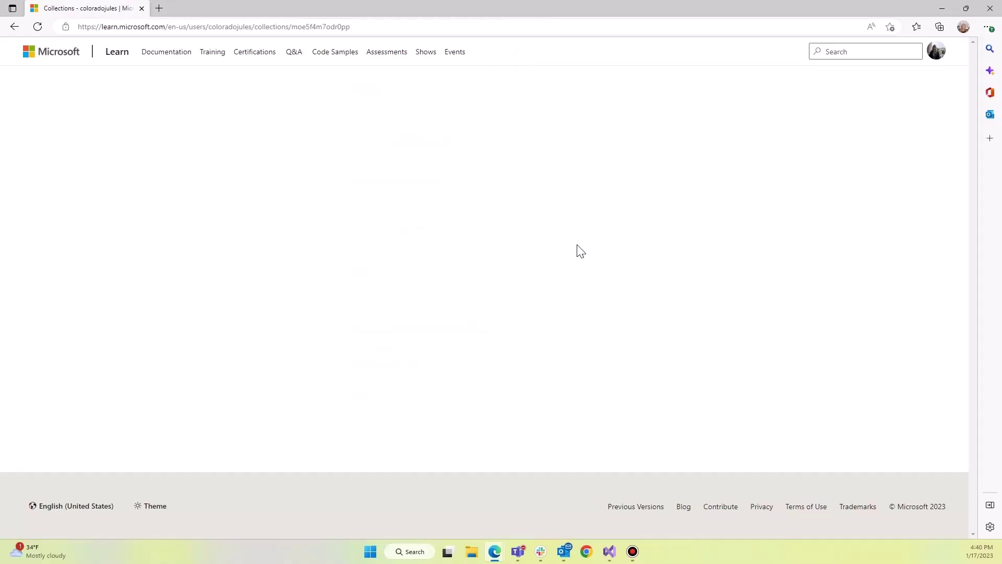
scroll(687, 342, "down", 4)
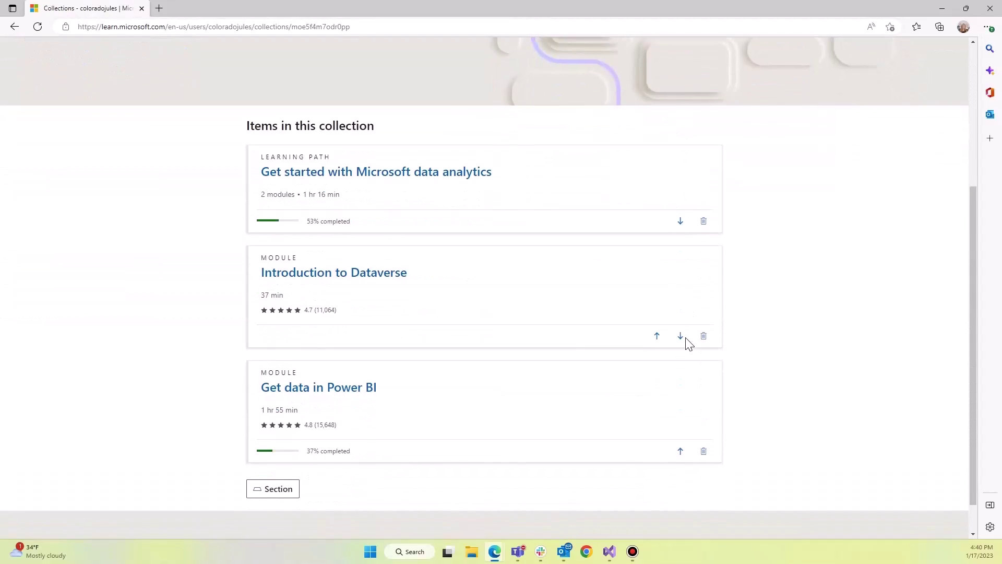
left_click(687, 219)
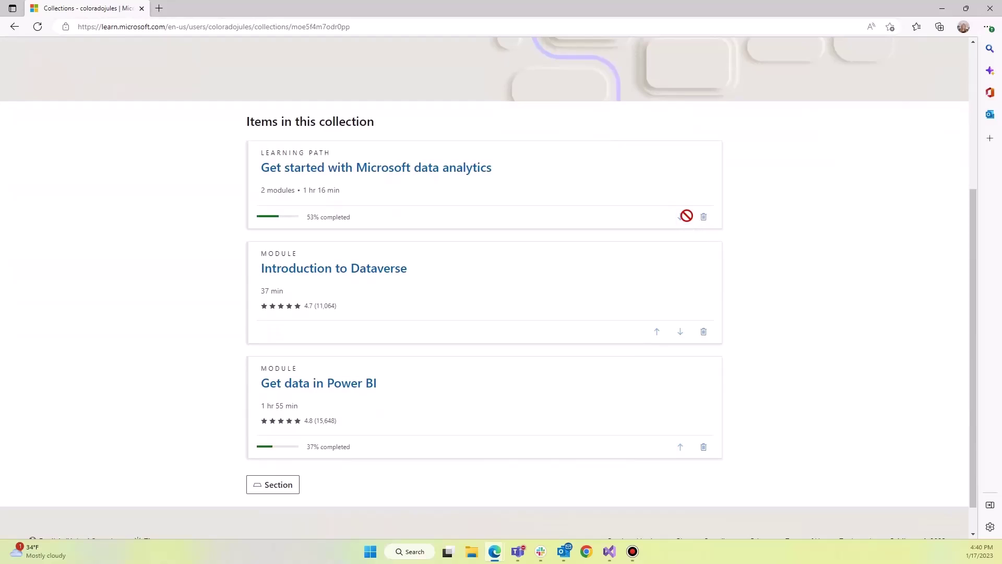
left_click(677, 333)
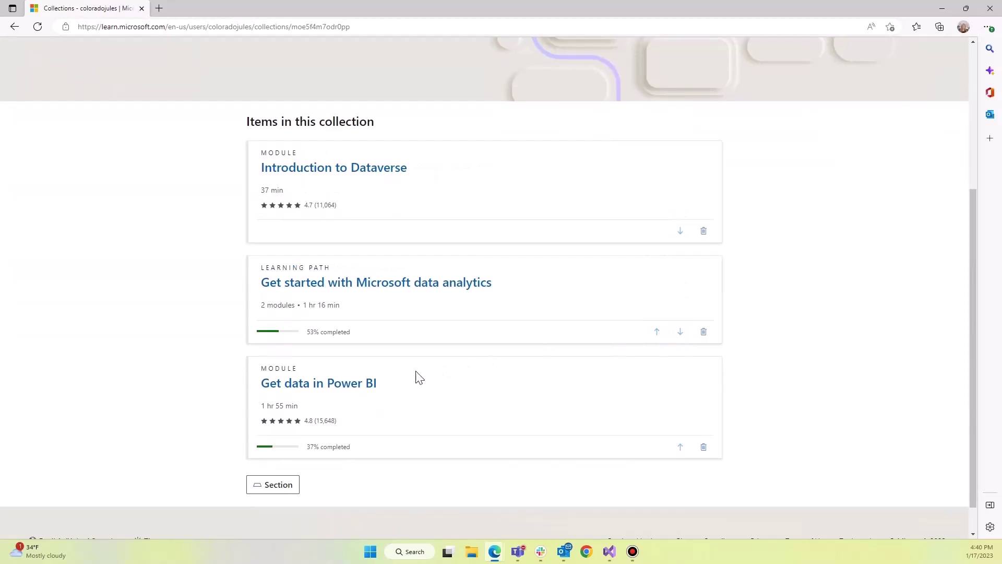
- Add a section titled 'Do this first' to the collection
left_click(264, 488)
left_click(295, 444)
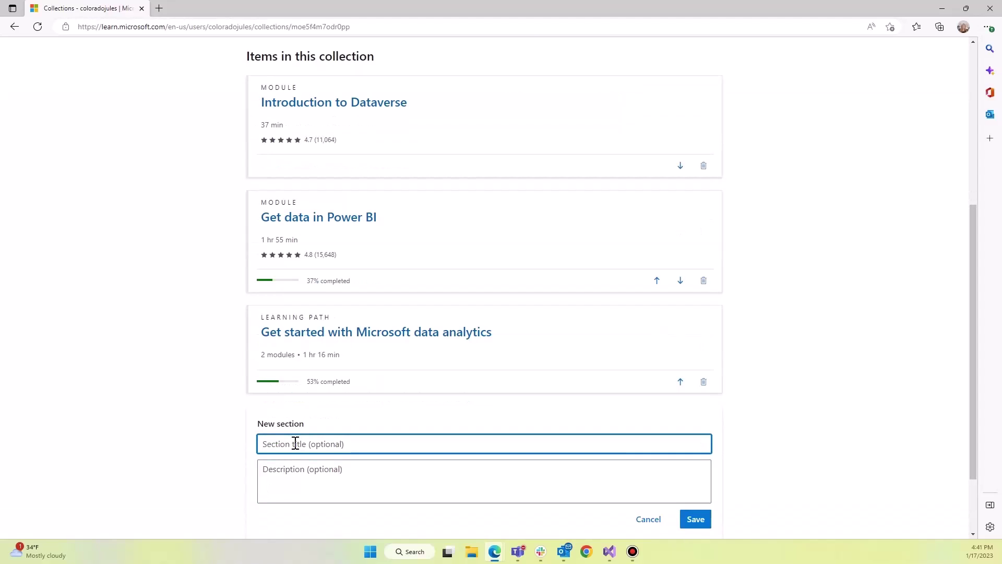
type("Do this f")
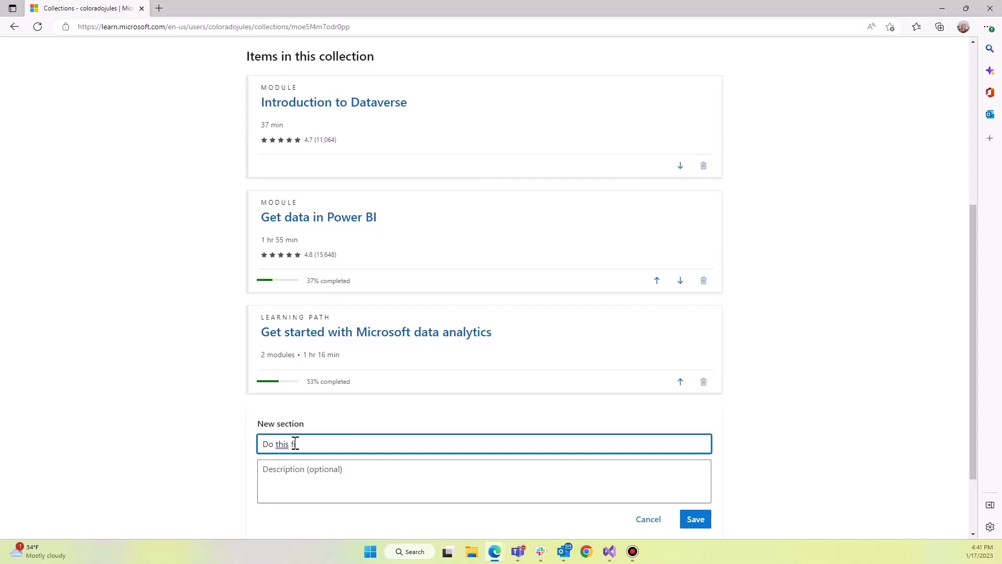
type("irst")
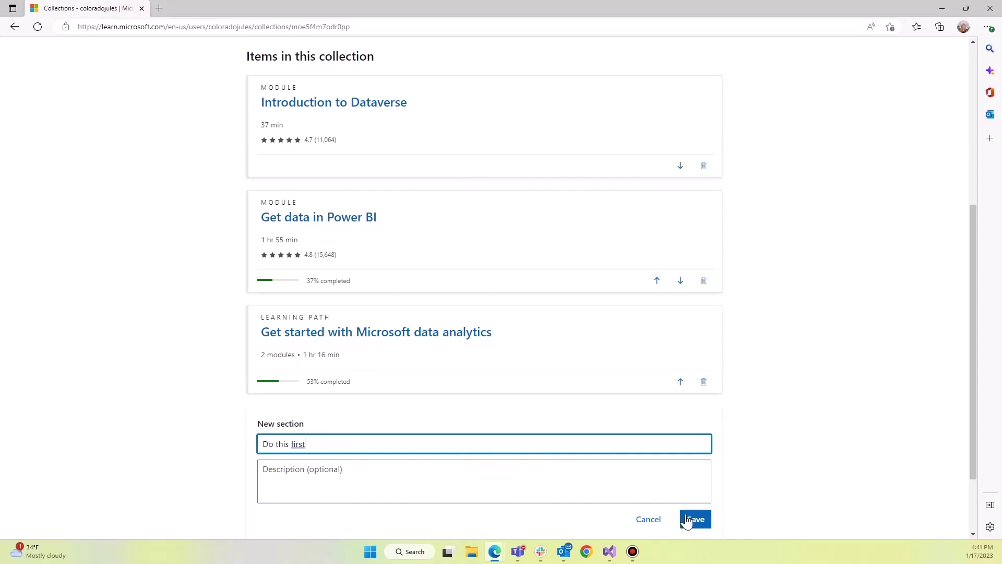
left_click(694, 519)
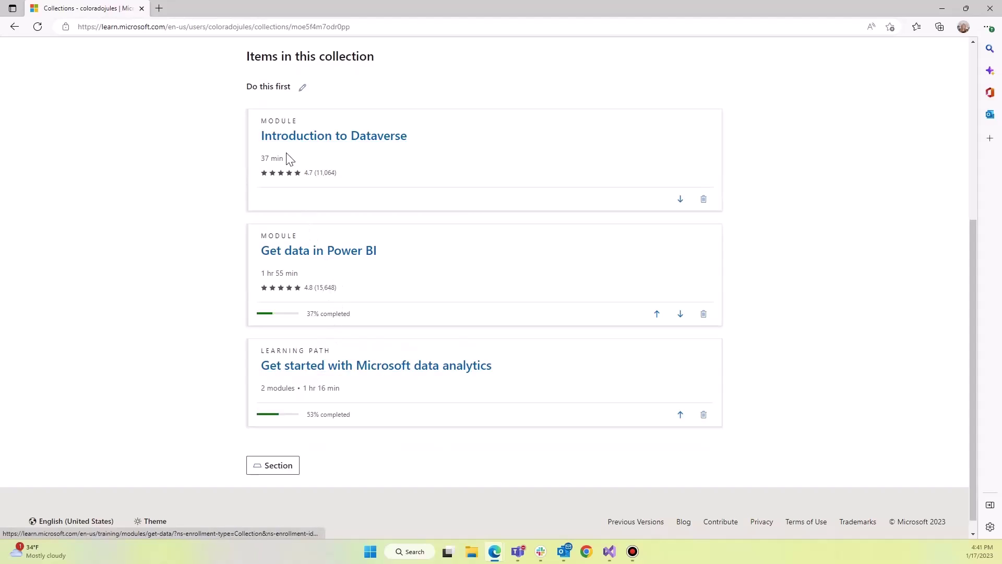
- Add a 'Do this next' section and move the learning path into it
left_click(289, 475)
left_click(319, 444)
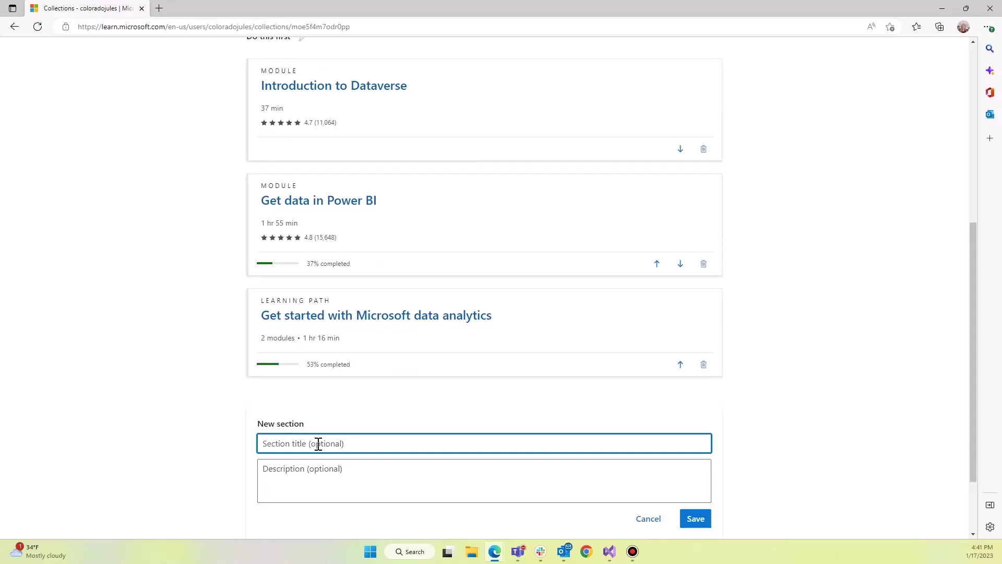
type("Do this next")
left_click(706, 519)
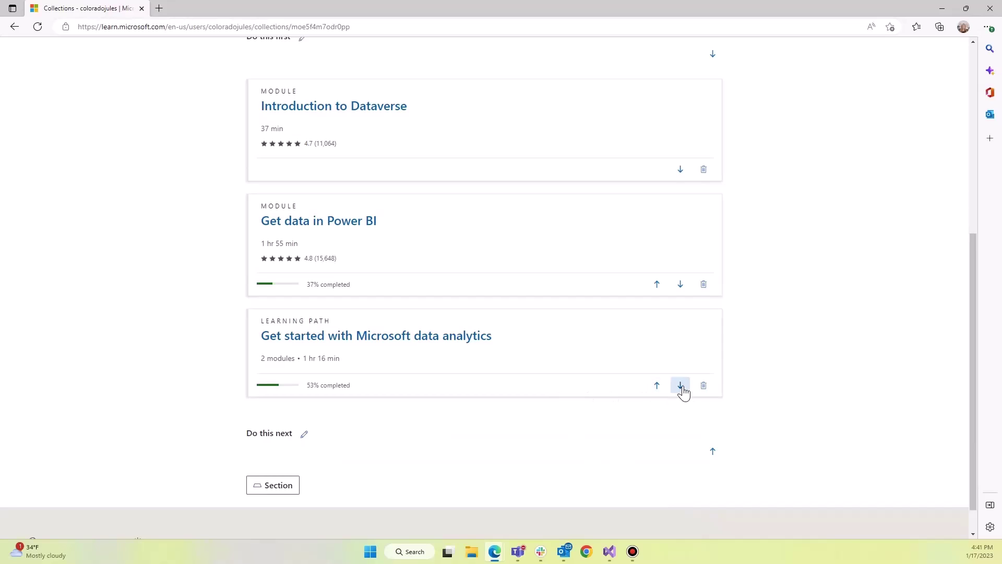
left_click(681, 386)
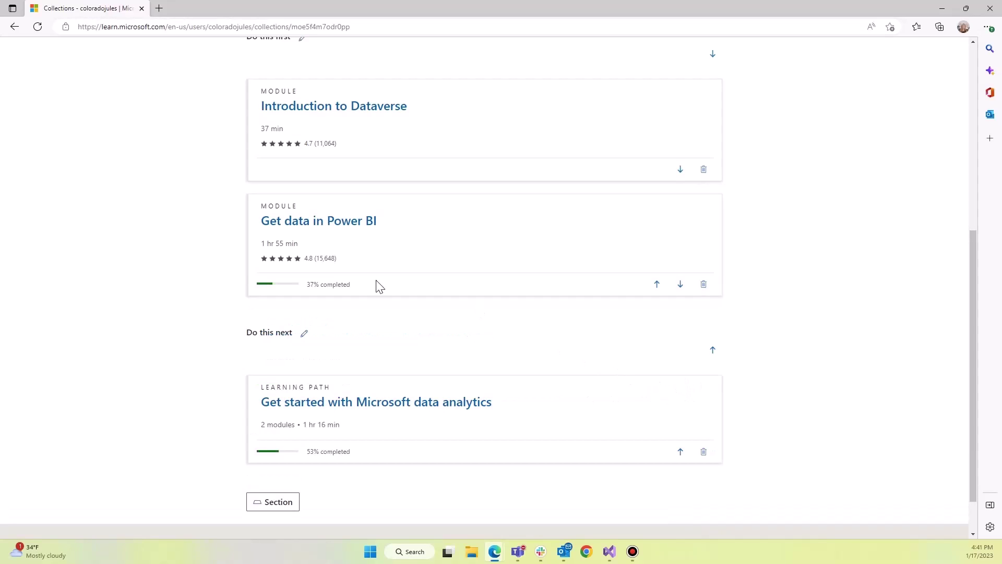
- Show the Twitter, LinkedIn, Facebook and Email share options and select the collection's URL
scroll(274, 126, "up", 2)
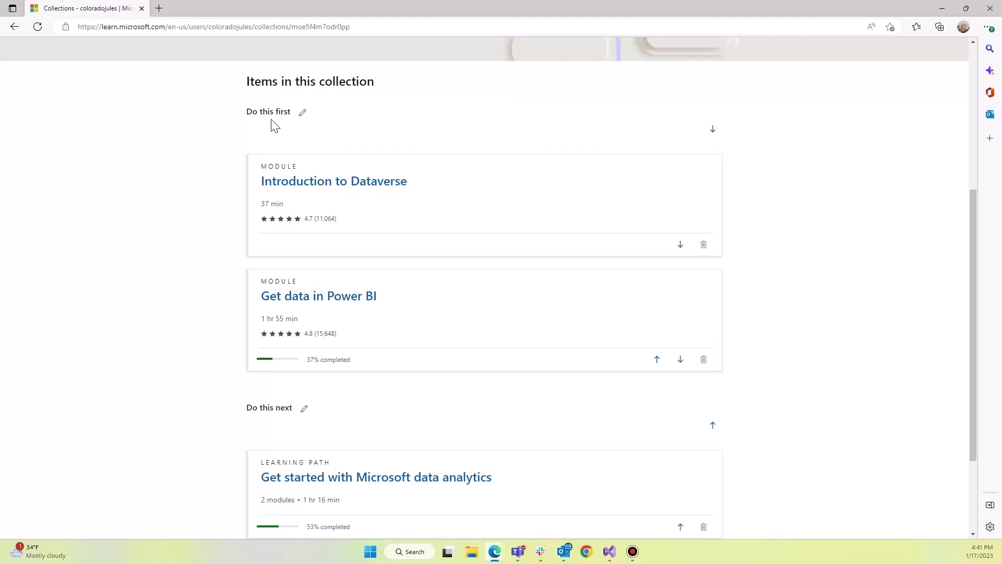
scroll(570, 148, "up", 5)
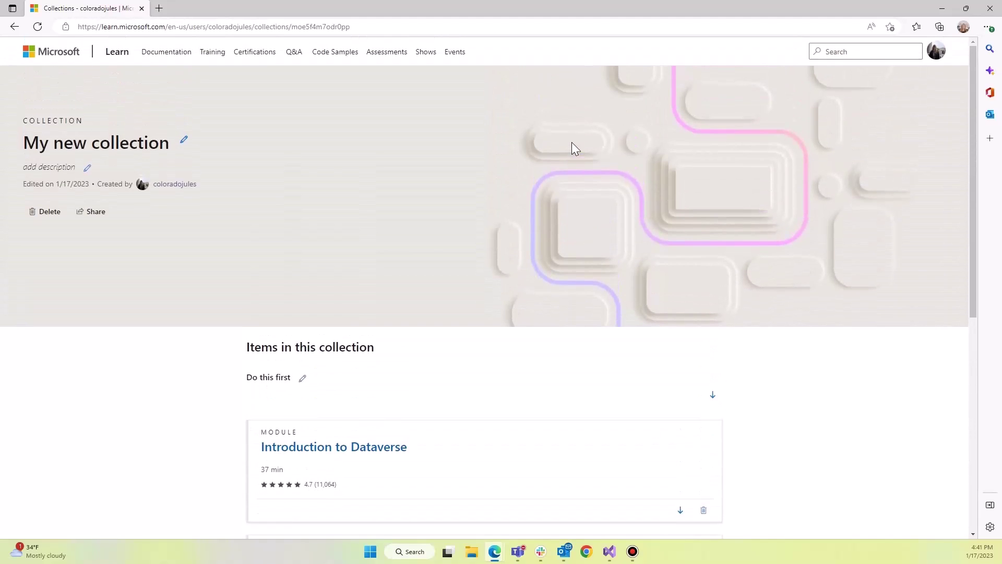
left_click(97, 213)
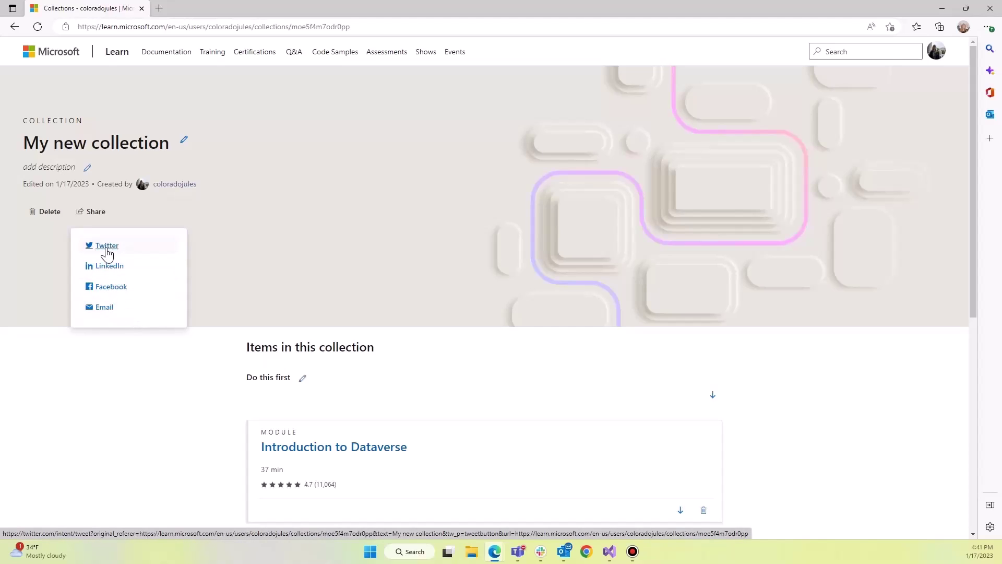
left_click(365, 31)
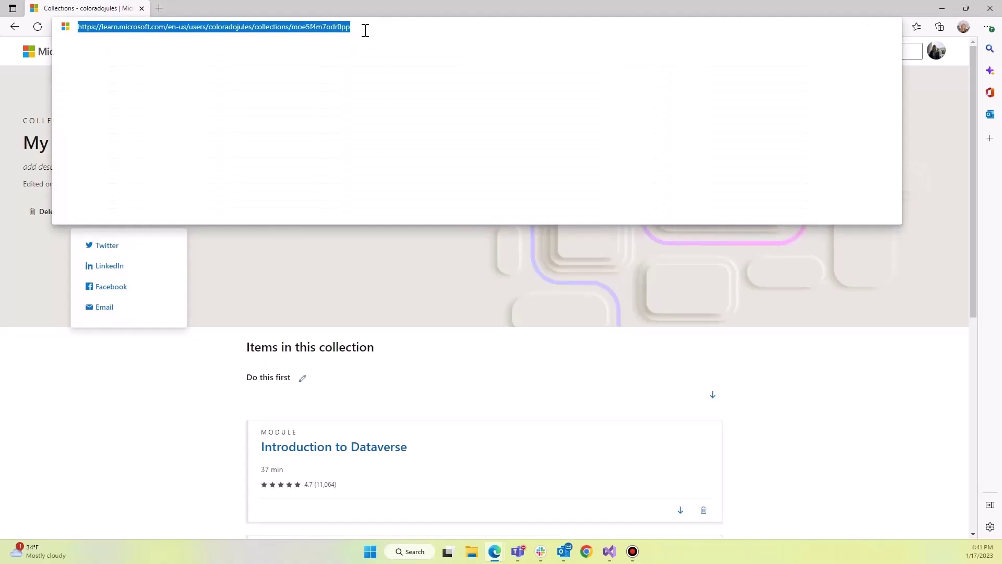